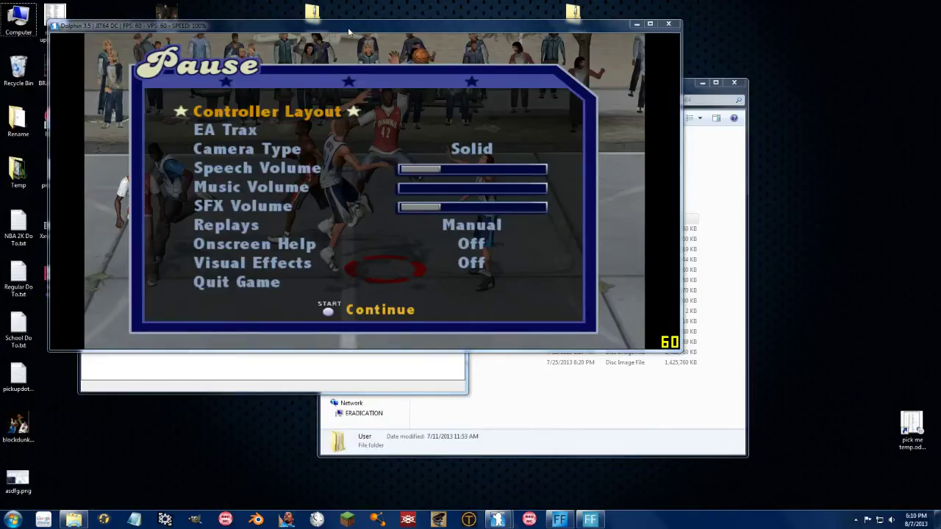
- Resume the game briefly, pause it, and arrange the game window and the game list window side by side
key("Return")
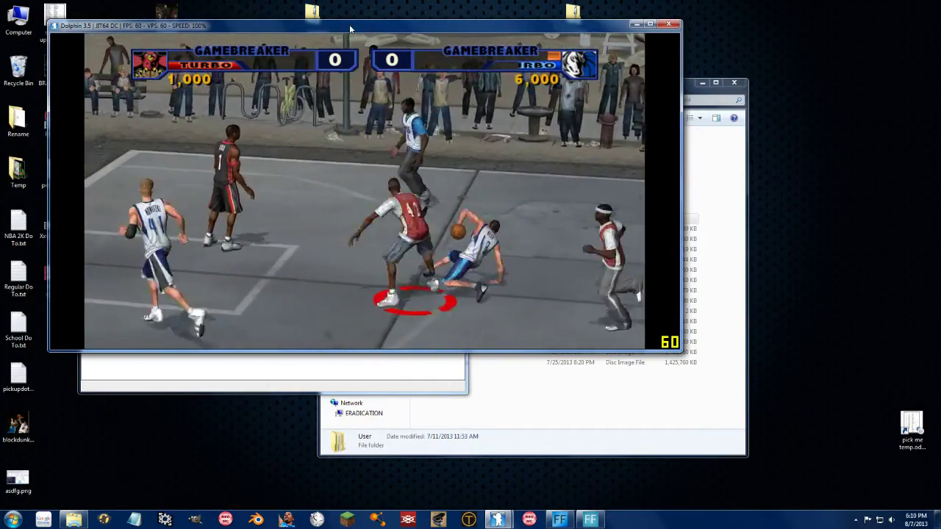
key("Return")
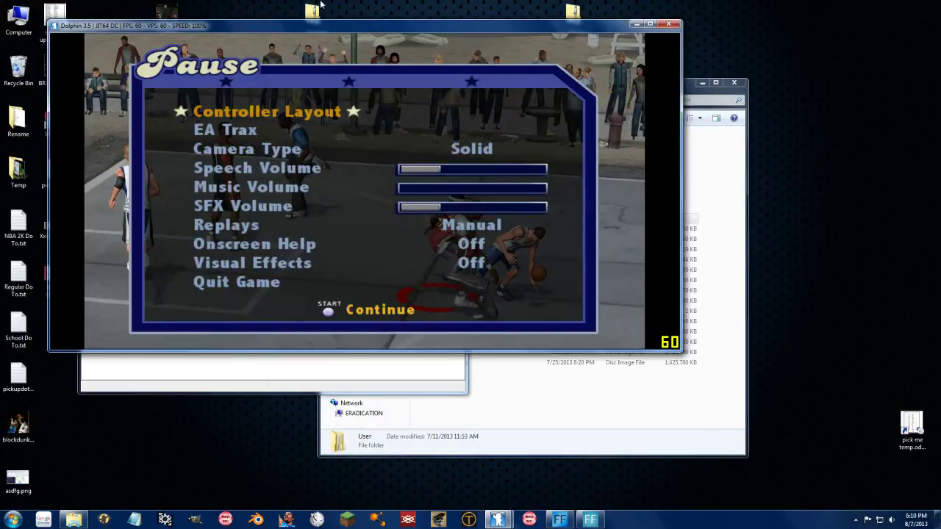
left_click_drag(290, 32, 501, 104)
left_click_drag(243, 111, 176, 101)
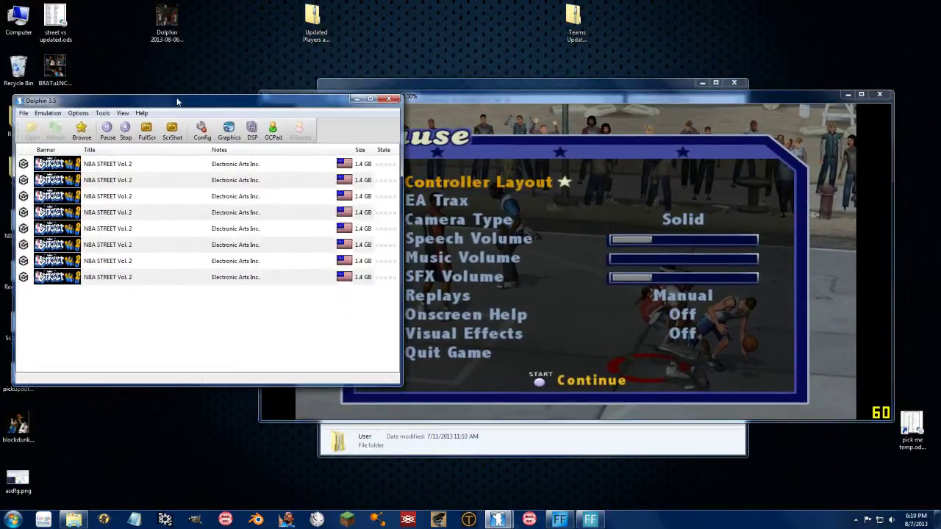
- Enable Dump Textures in the advanced graphics settings and play the game for a few seconds before pausing it
left_click(230, 131)
left_click(222, 115)
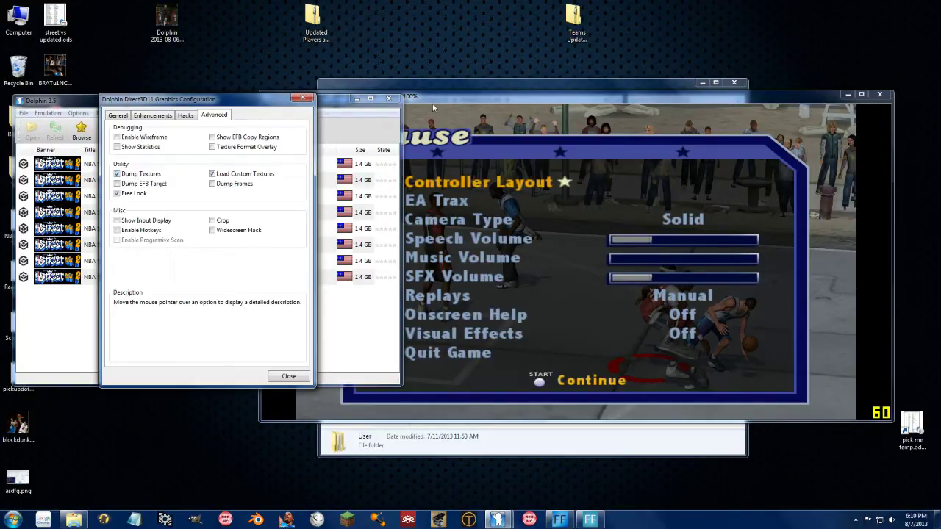
left_click(289, 375)
left_click(500, 95)
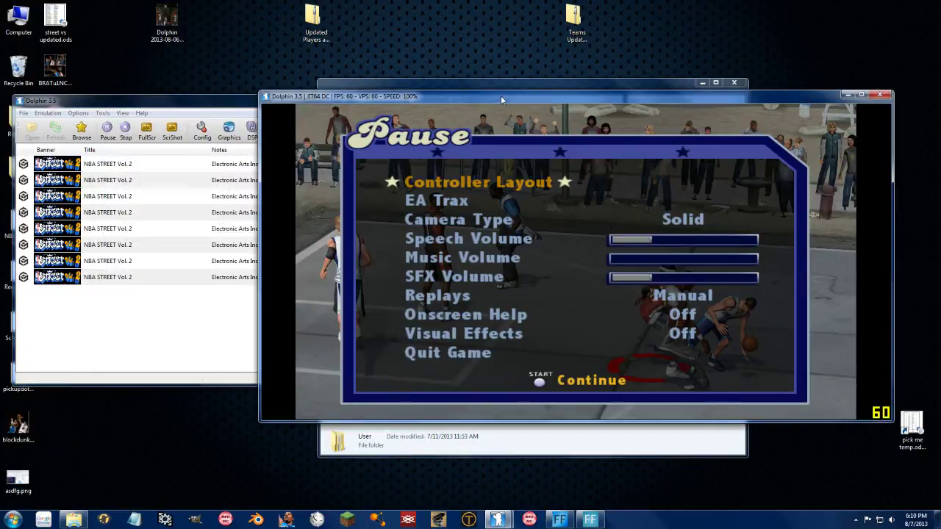
key("Return")
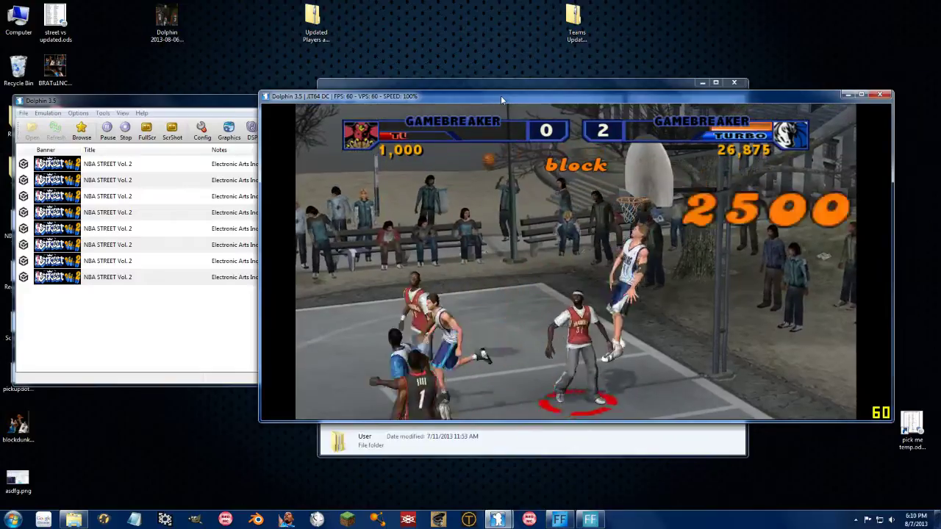
key("Return")
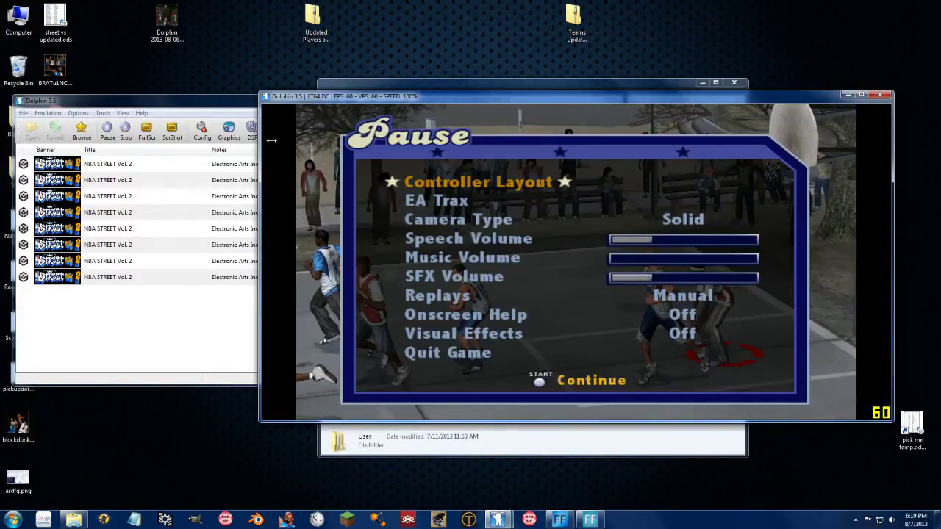
- Turn off Dump Textures in the advanced graphics settings while the game is paused
left_click(227, 130)
left_click(213, 116)
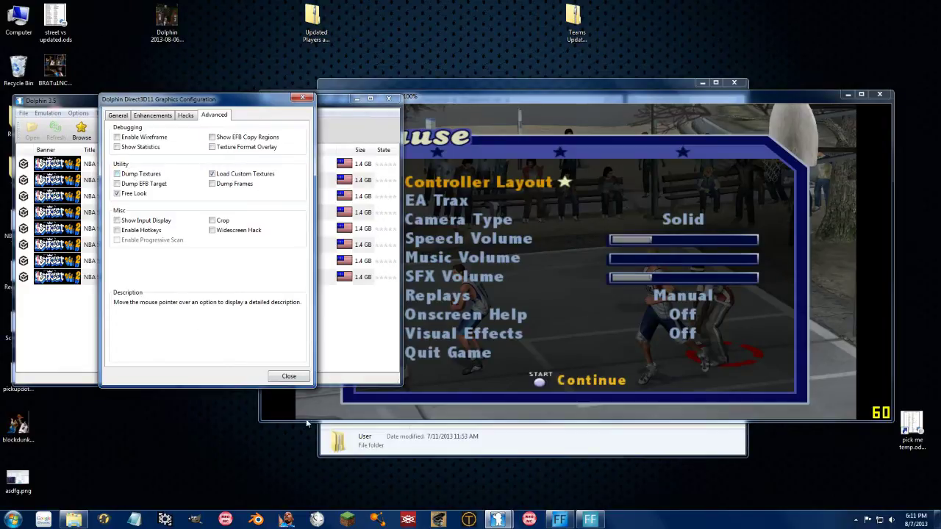
left_click(287, 376)
- Open the User\Dump\Textures\GNZE69 folder in the Dolphin-3.5-x64 directory and look over the dumped textures
left_click(491, 455)
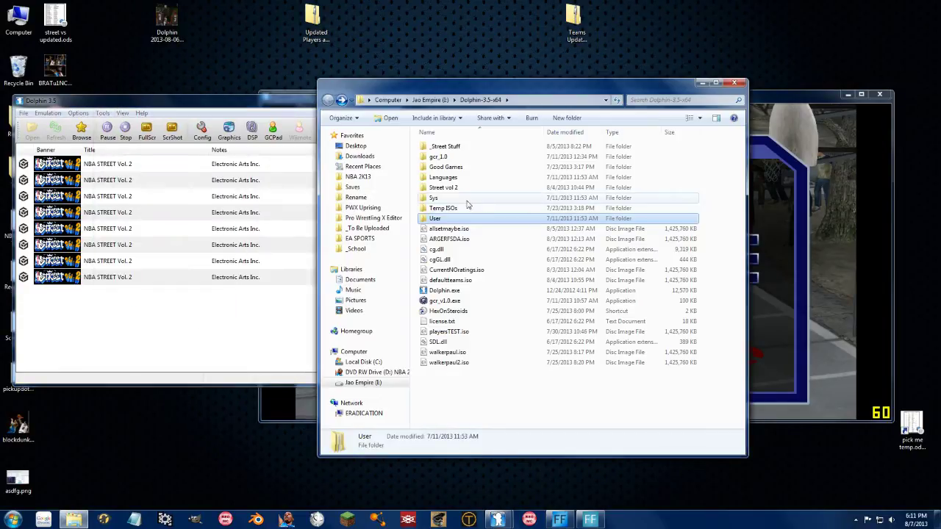
double_click(435, 219)
double_click(436, 168)
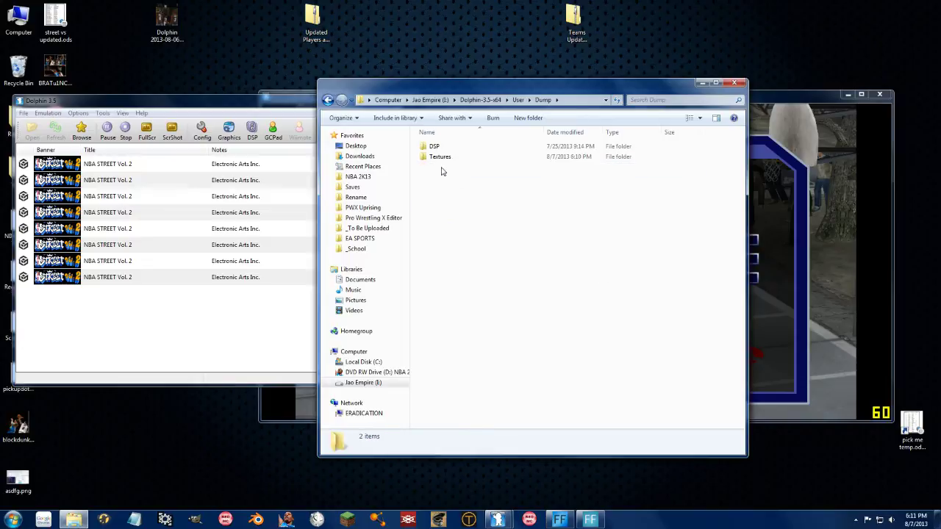
double_click(441, 160)
double_click(439, 147)
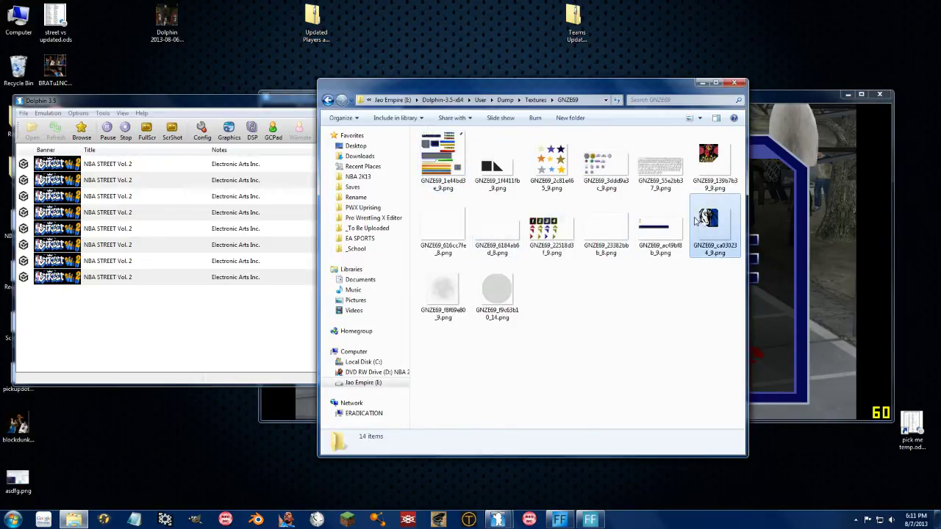
left_click(667, 178)
left_click(515, 264)
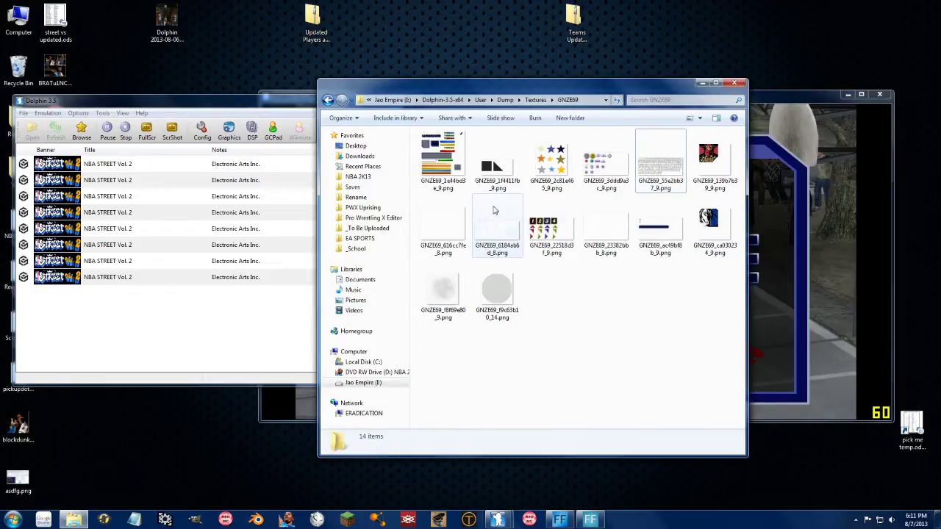
- Resume the game and turn Dump Textures back on in the advanced graphics settings
left_click(762, 99)
key("Return")
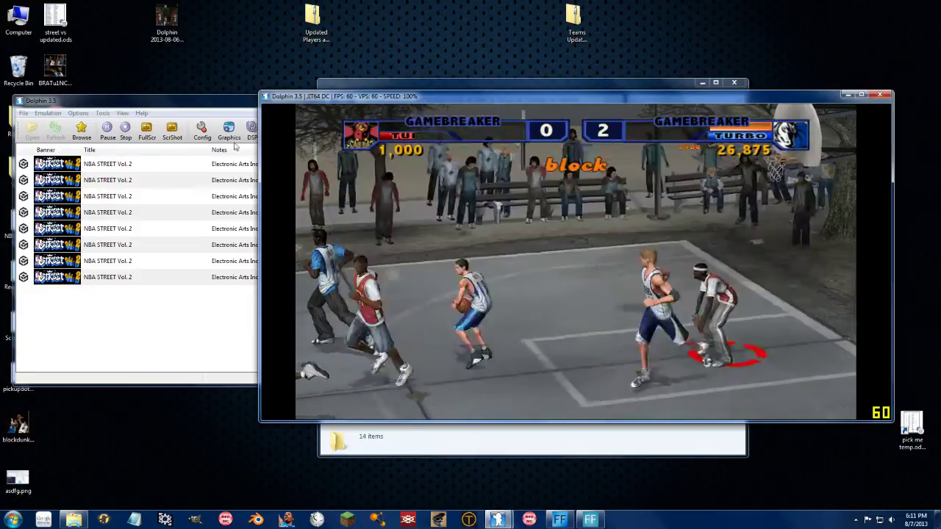
left_click(228, 131)
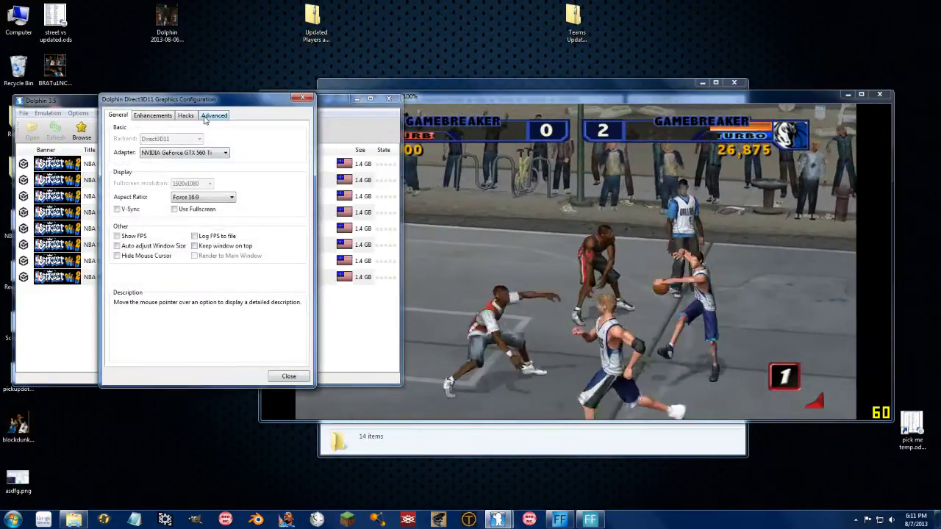
left_click(214, 116)
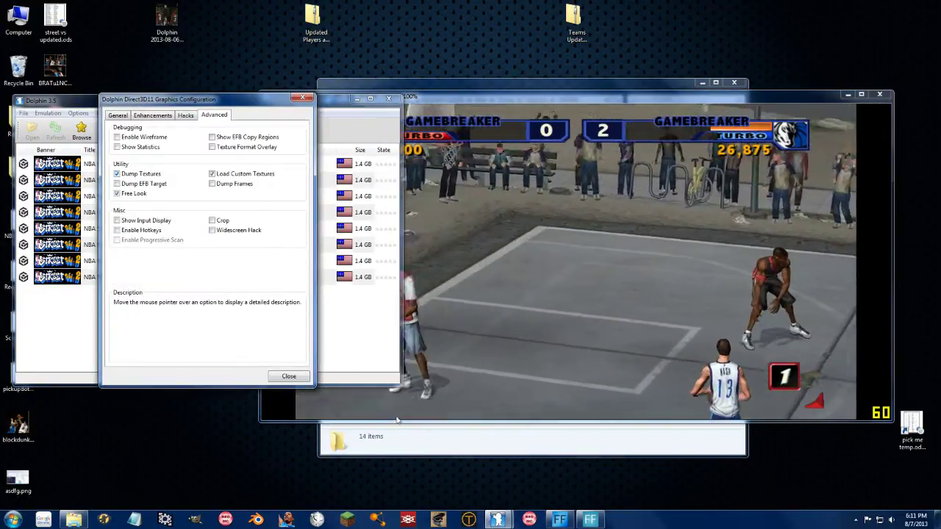
left_click(478, 443)
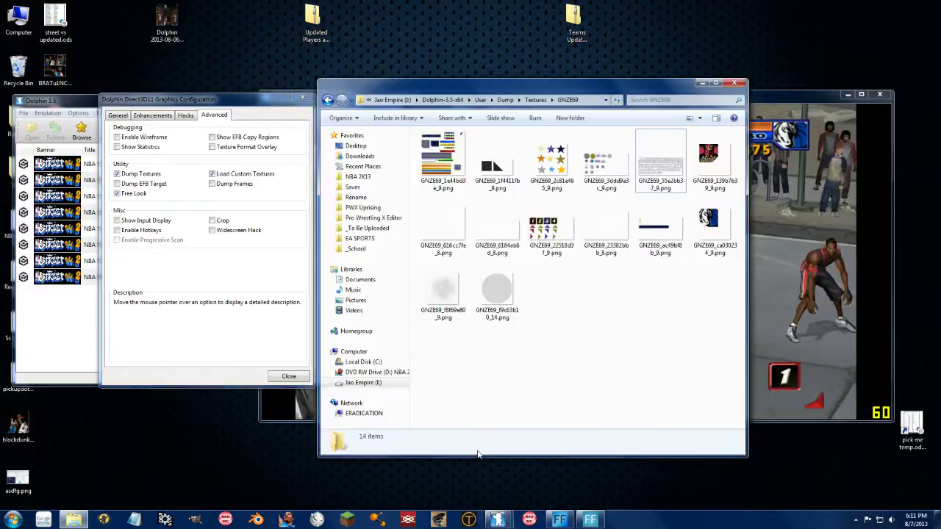
left_click(289, 376)
- Keep the game running to dump more textures, checking the GNZE69 dump folder for new files
left_click(574, 331)
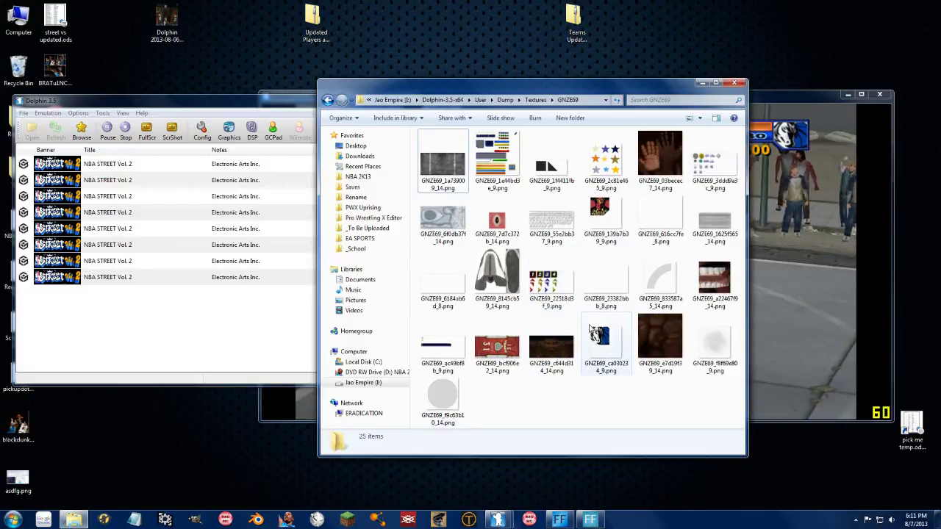
left_click(757, 98)
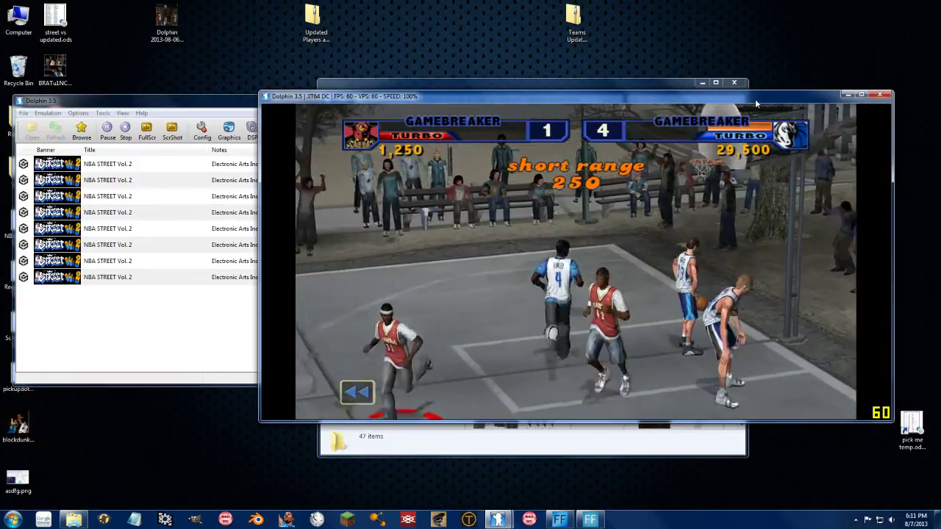
left_click(503, 83)
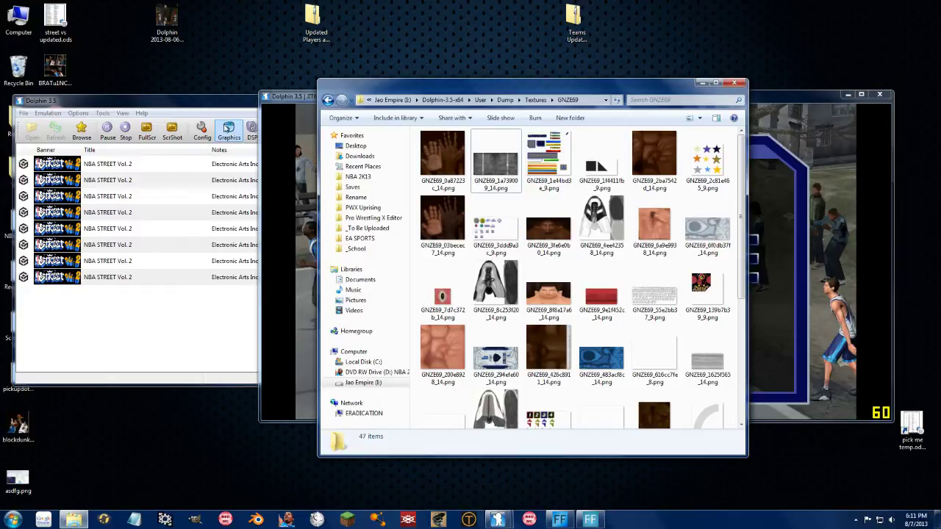
- Stop the texture dumping by disabling Dump Textures in the advanced graphics settings
left_click(227, 129)
left_click(213, 115)
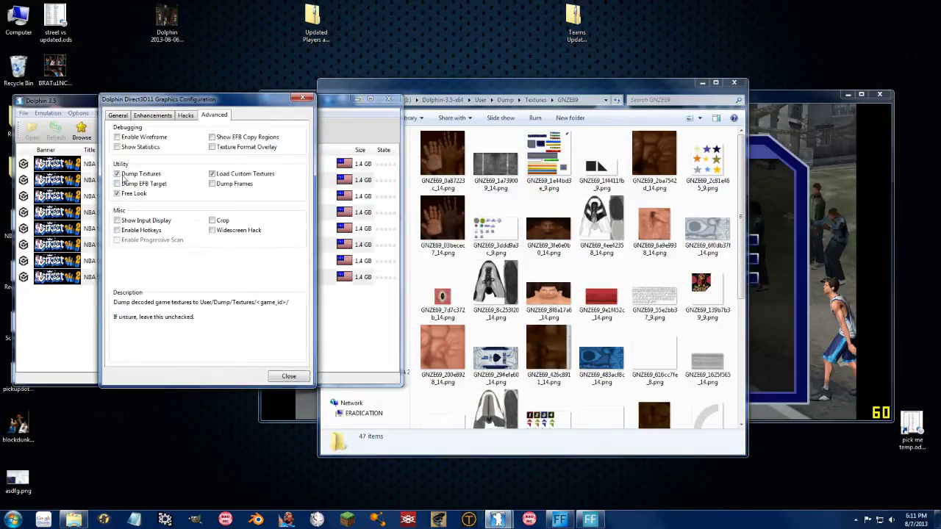
left_click(288, 375)
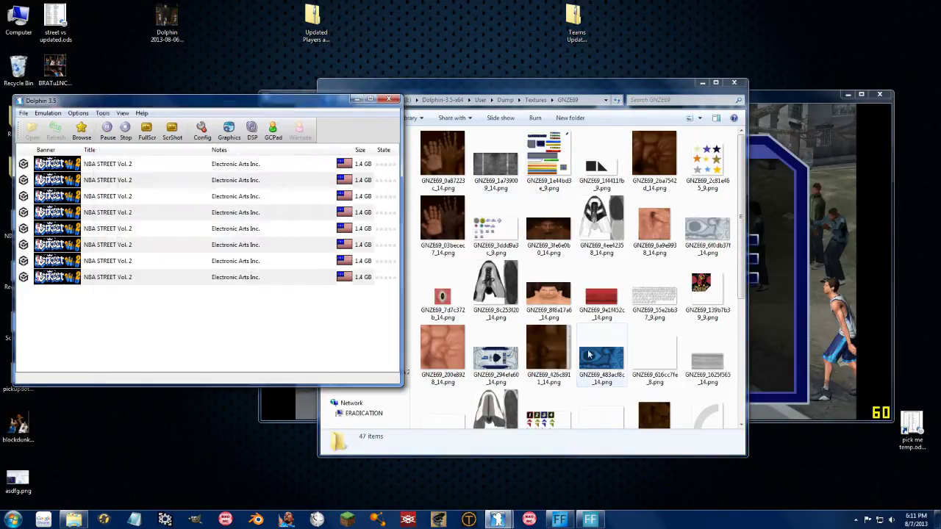
- Preview the white Dallas number 13 jersey texture and the hands texture from the dump folder
left_click(601, 358)
scroll(540, 297, "down", 3)
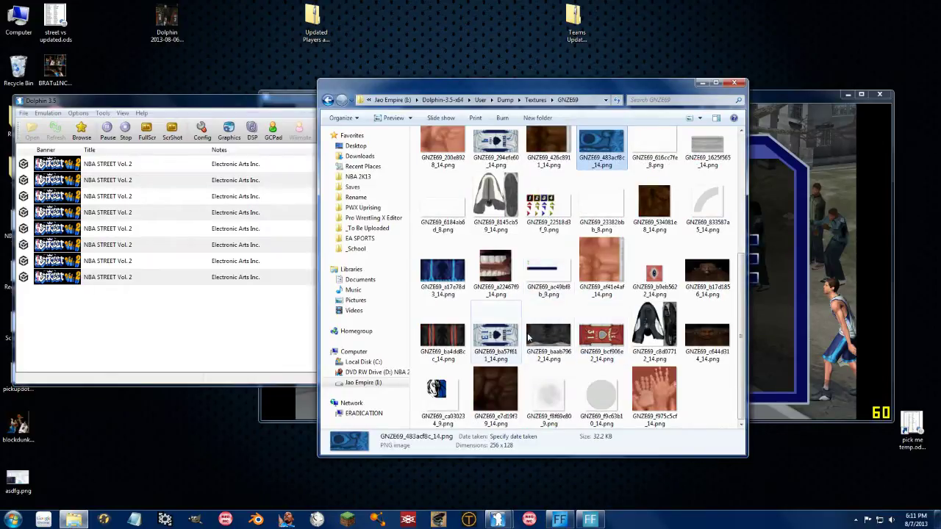
double_click(490, 338)
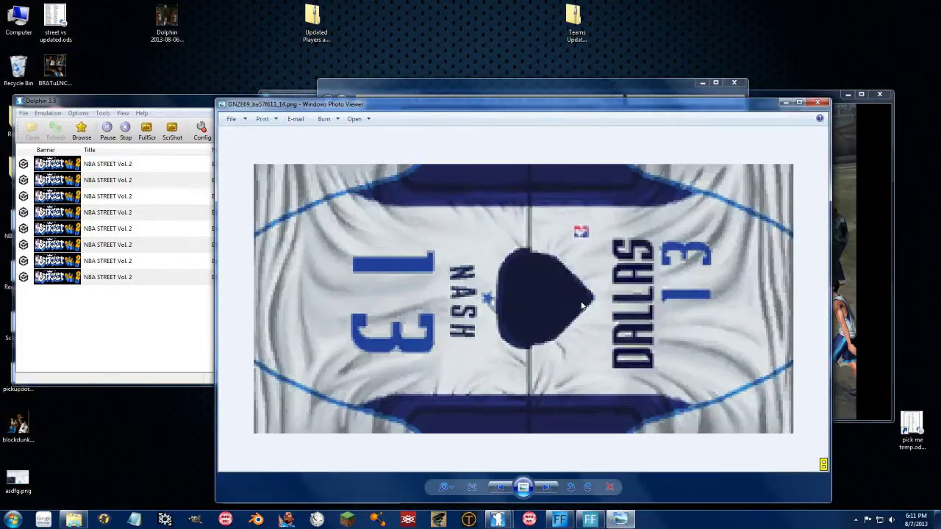
left_click(817, 103)
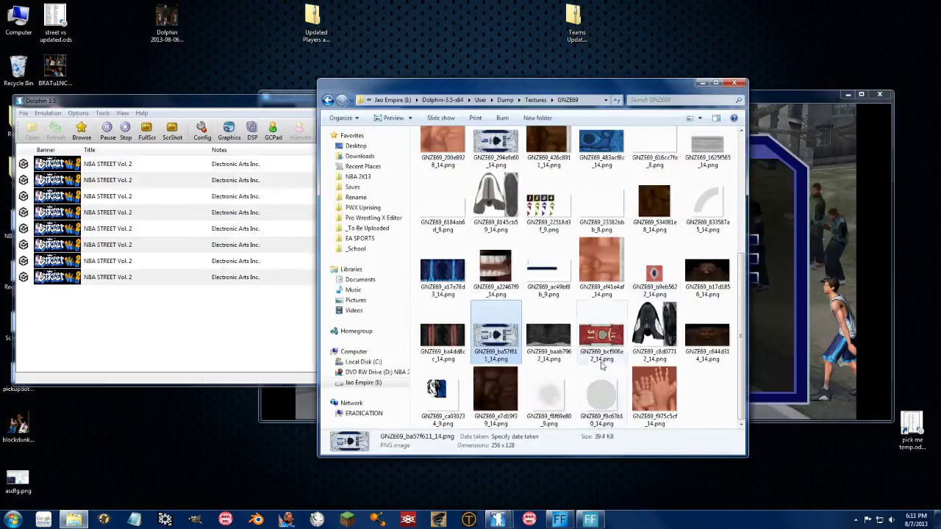
double_click(659, 397)
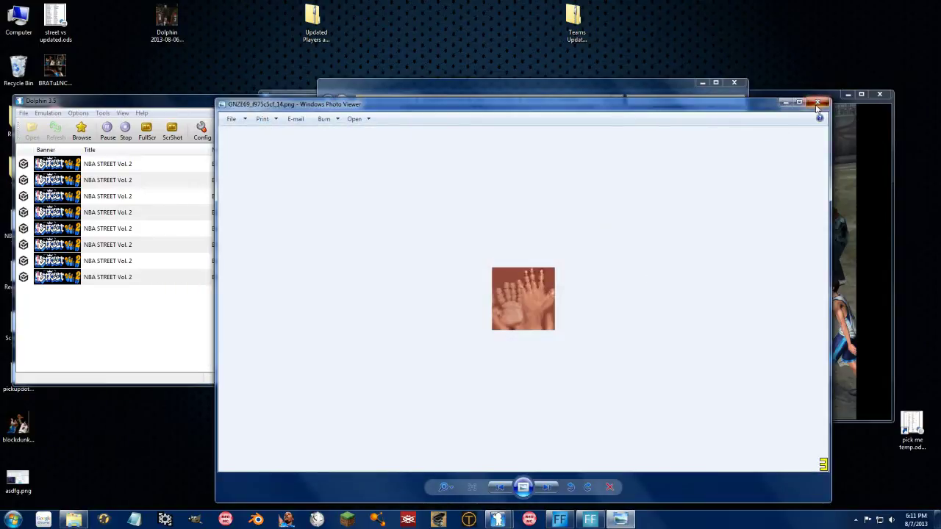
left_click(817, 103)
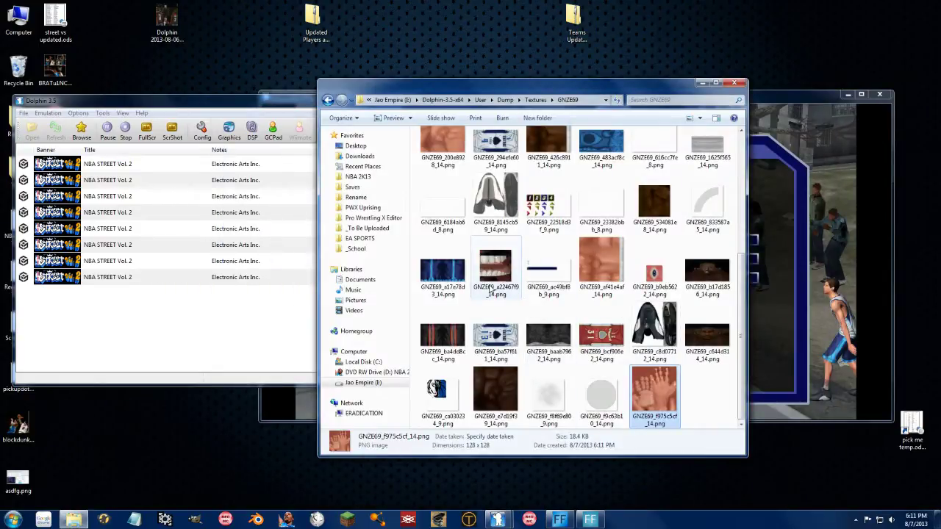
- Find the Dallas number 13 jersey texture GNZE69_ba57f611_14.png among the dumped images and copy it
left_click(549, 200)
scroll(611, 223, "up", 3)
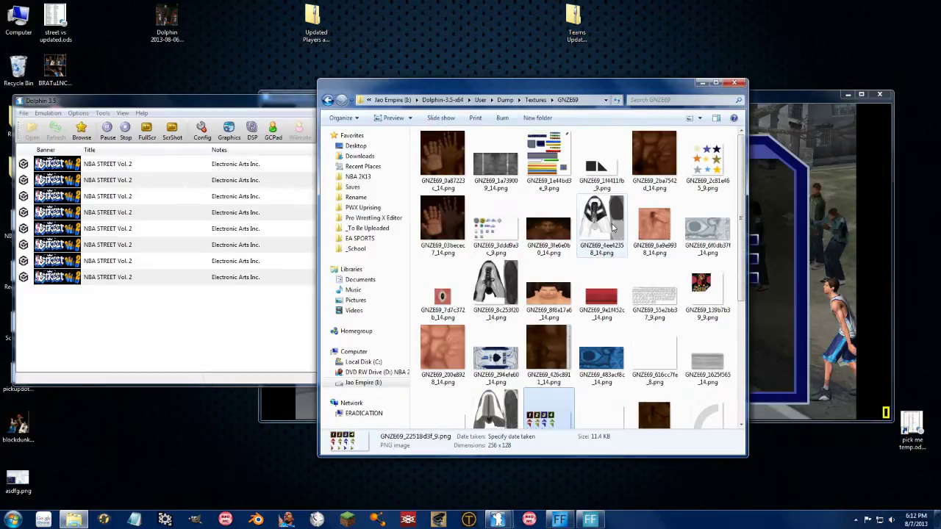
scroll(612, 223, "down", 3)
left_click(496, 342)
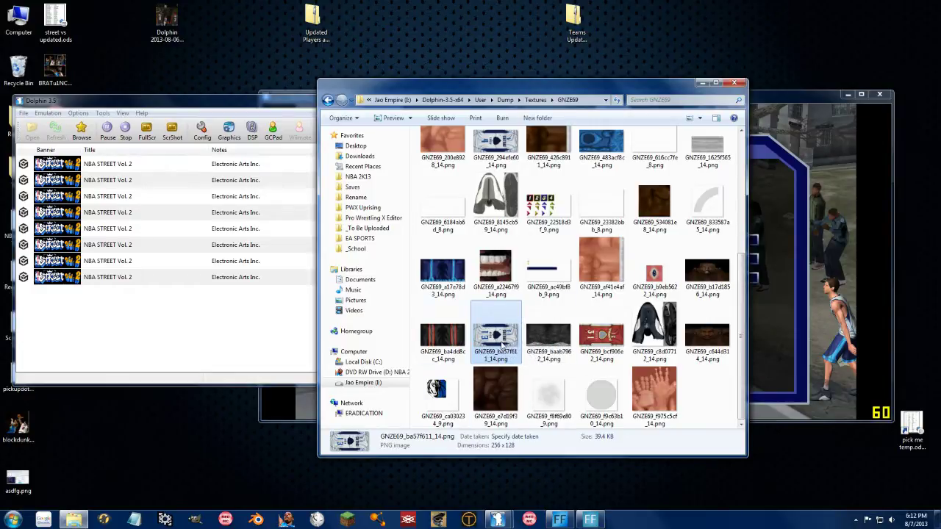
right_click(502, 337)
left_click(526, 278)
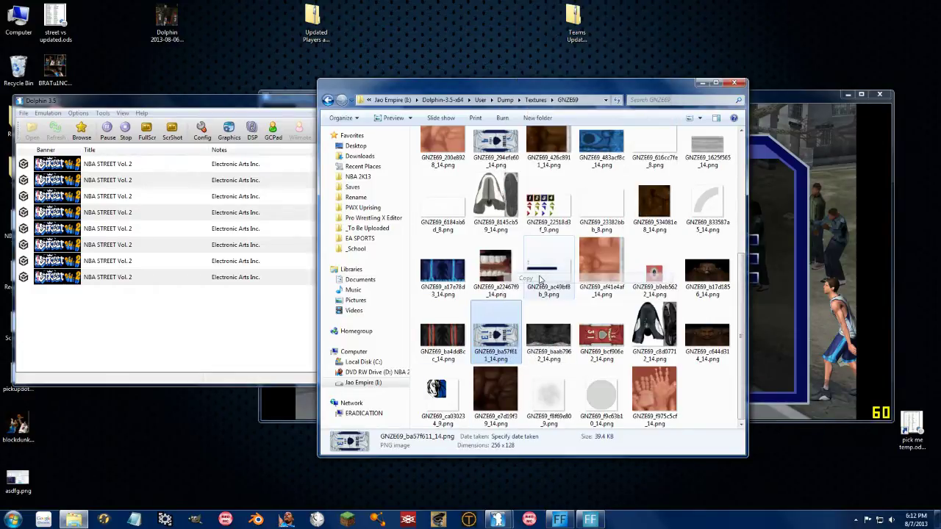
- Paste the copied jersey texture into the User\Load\Textures\GNZE69 folder
key("BackSpace")
key("BackSpace")
key("BackSpace")
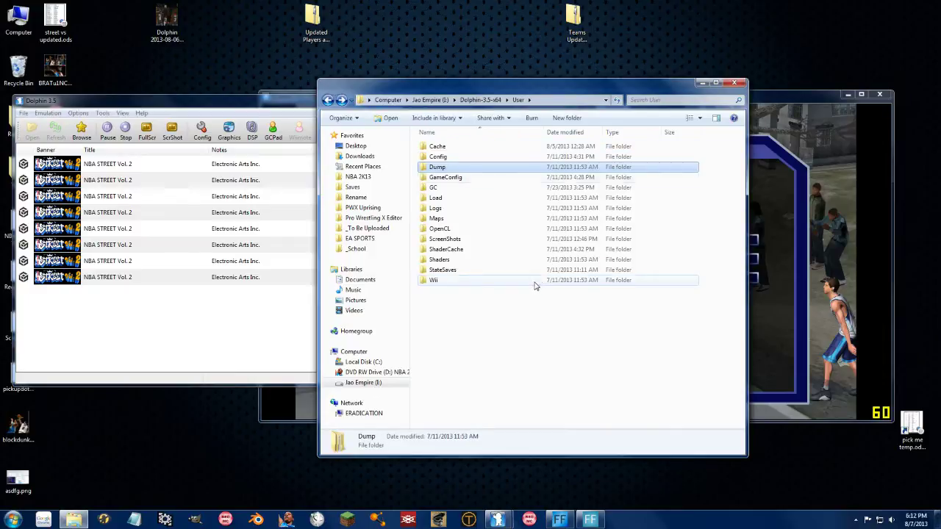
double_click(445, 200)
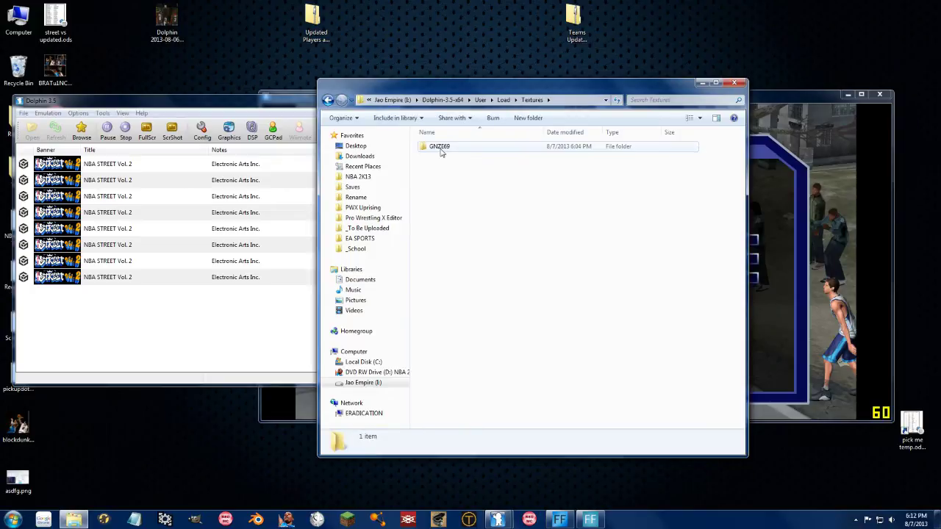
double_click(441, 149)
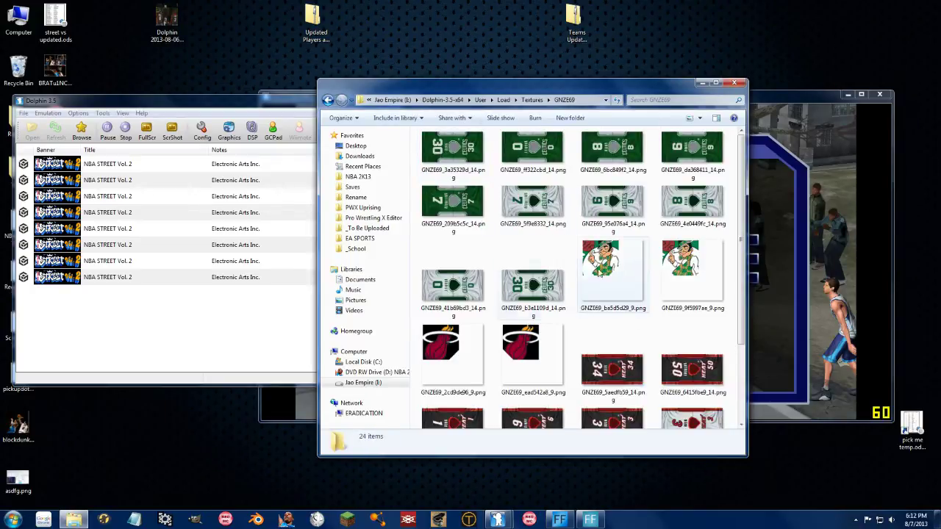
right_click(575, 320)
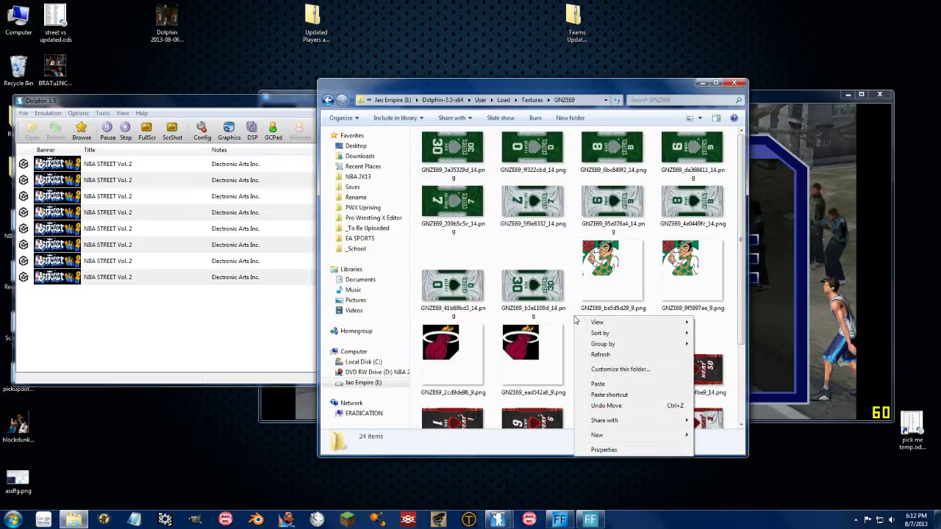
left_click(598, 384)
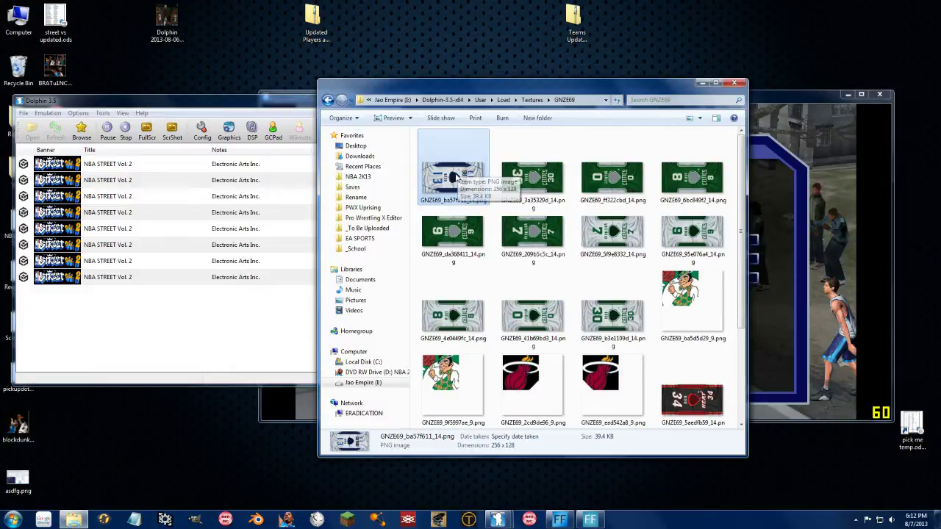
- Open GNZE69_ba57f611_14.png in GIMP and scale it to 512 × 256 pixels with Sinc (Lanczos3) interpolation
right_click(456, 176)
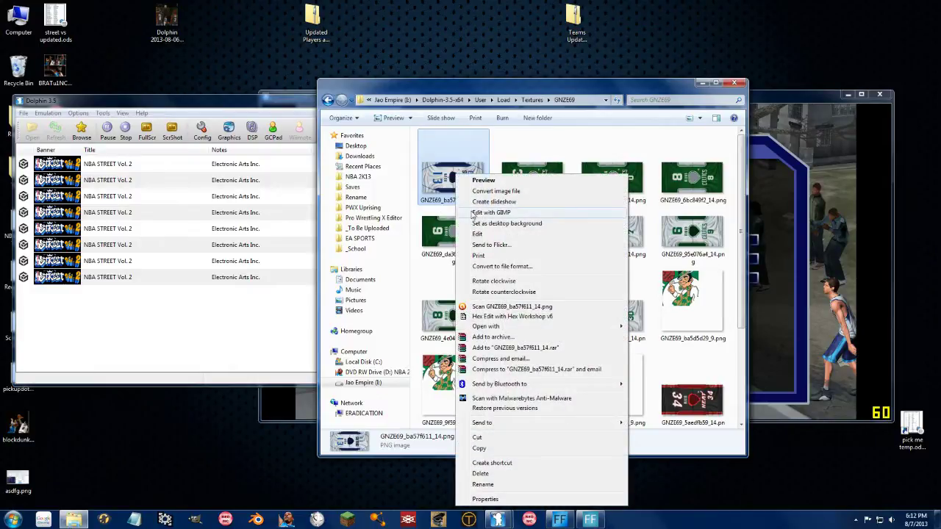
left_click(474, 213)
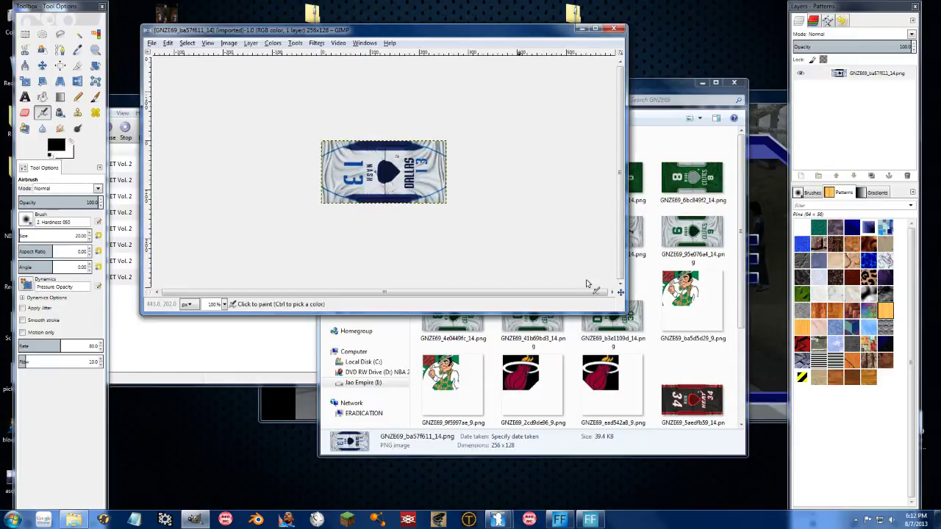
left_click(228, 43)
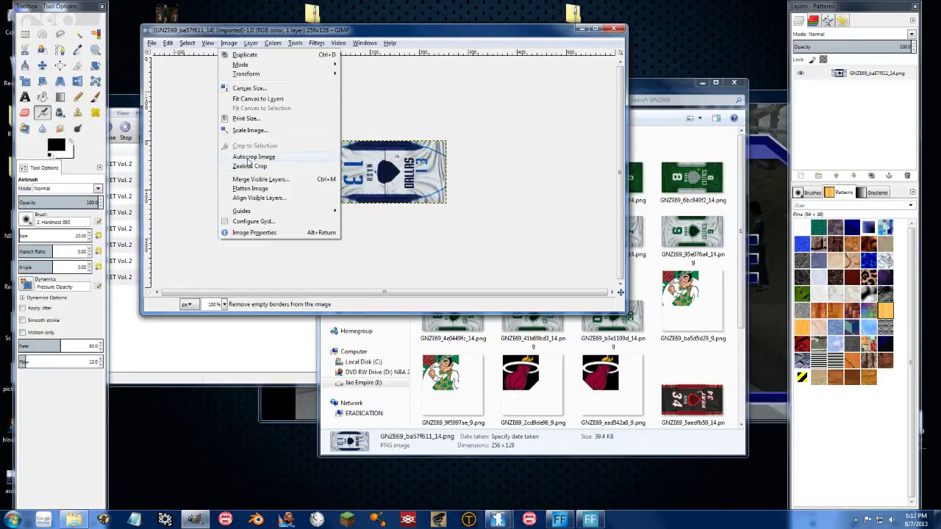
left_click(239, 130)
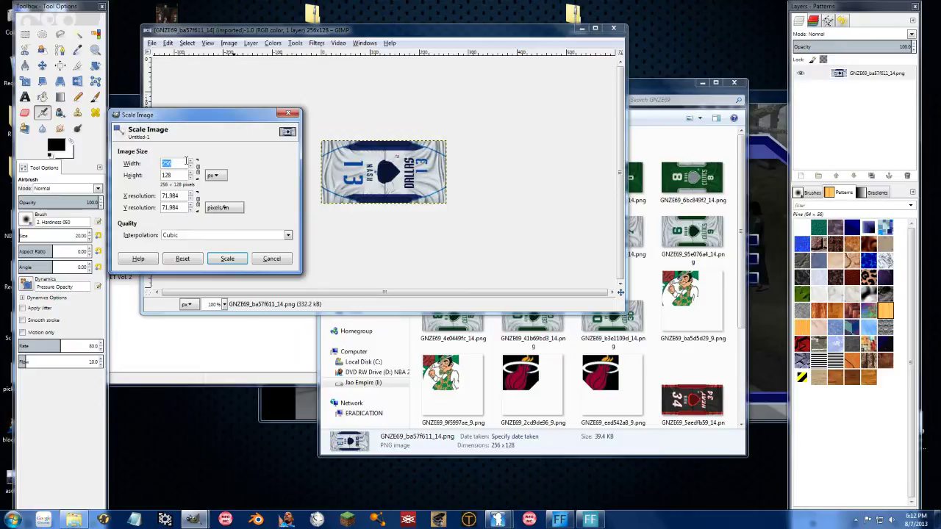
type("512")
left_click(194, 234)
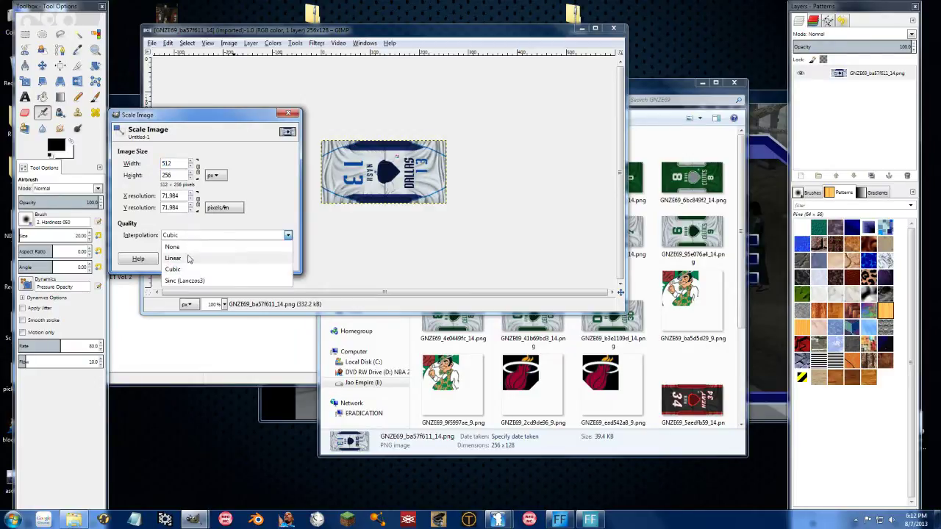
left_click(179, 281)
left_click(228, 260)
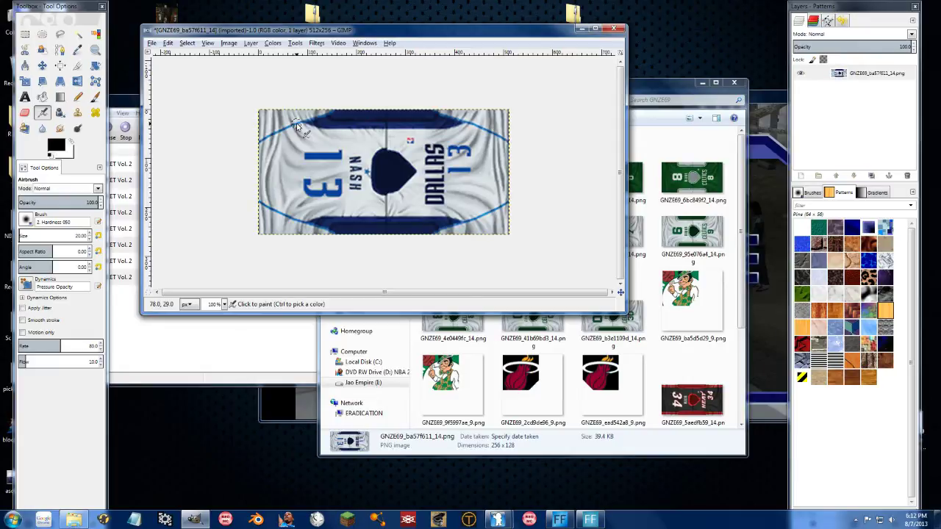
- Invert the colors of the whole Dallas jersey texture
left_click(229, 42)
mouse_move(245, 44)
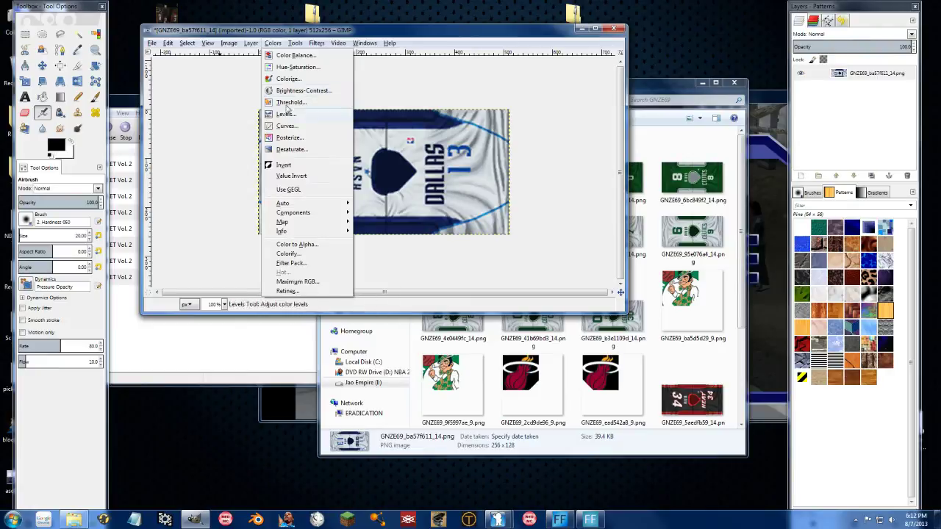
left_click(270, 169)
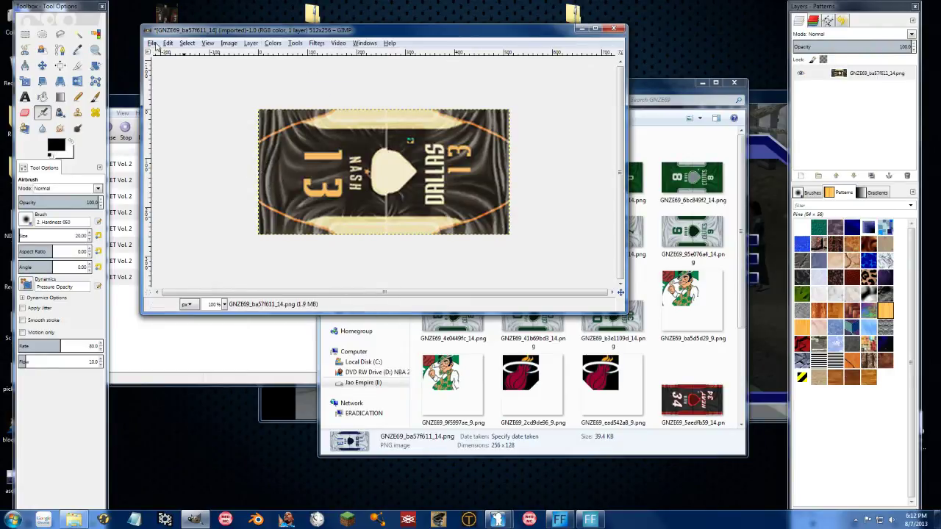
- Overwrite the original GNZE69_ba57f611_14.png with the edited image and close it without saving a separate GIMP file
left_click(153, 42)
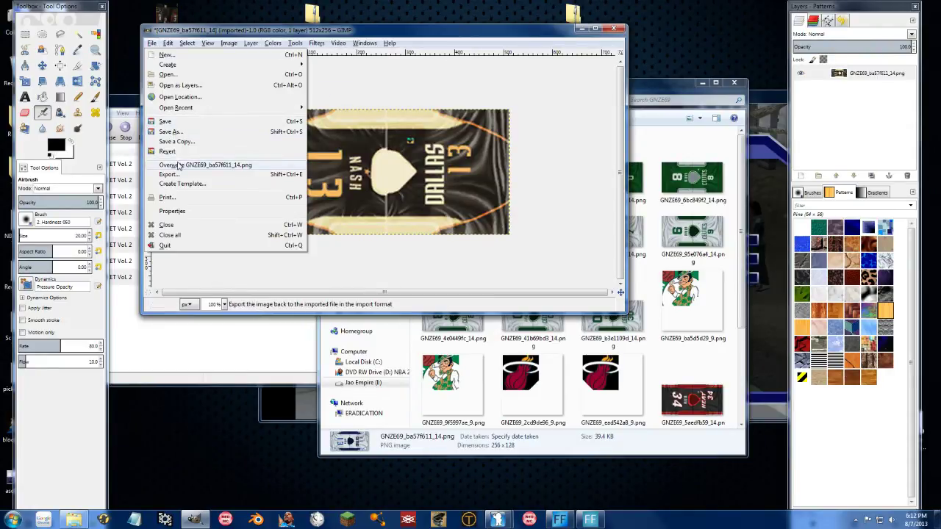
left_click(185, 164)
left_click(614, 28)
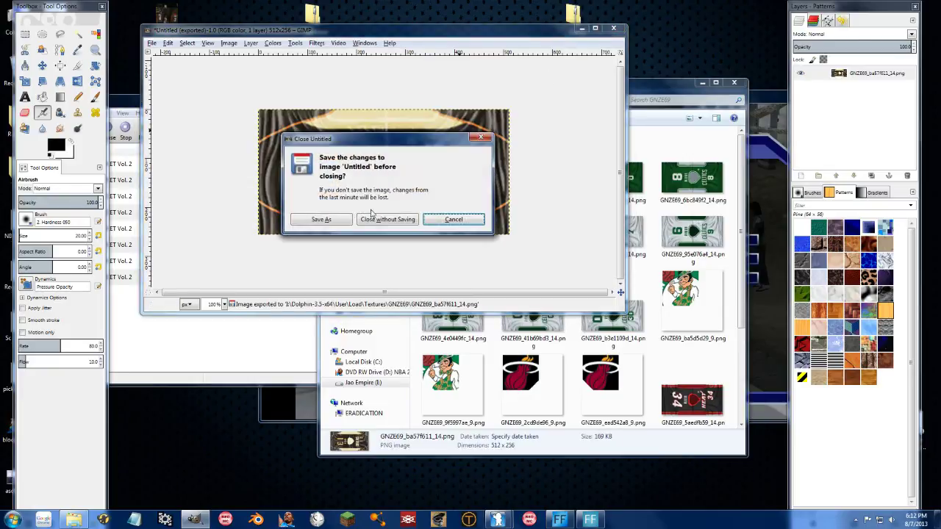
left_click(387, 219)
left_click(435, 29)
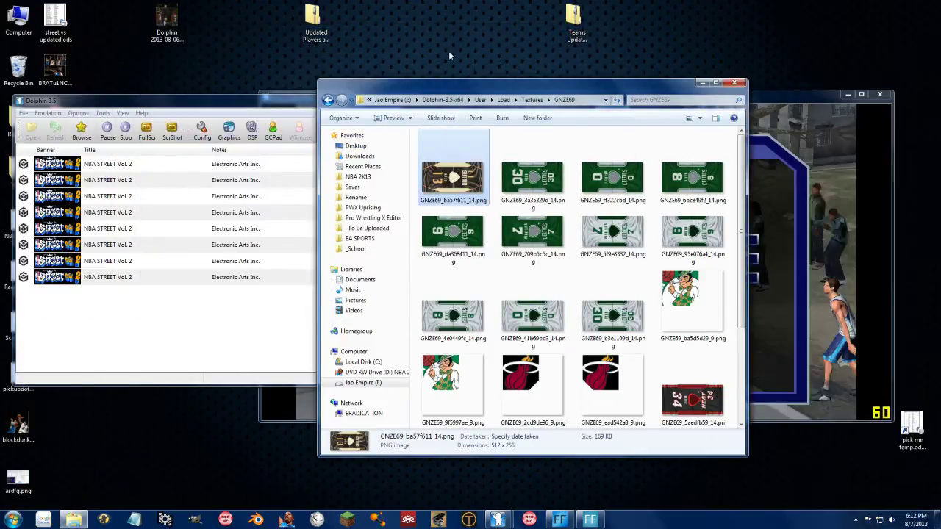
- Switch to the Dolphin game window, resume play to check the jerseys, try to load a saved state, and pause again
left_click(764, 98)
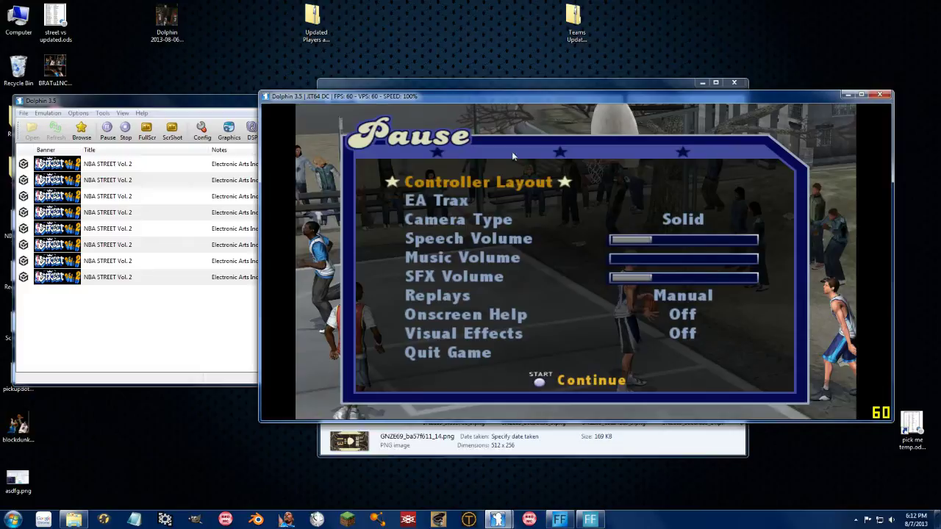
key("Return")
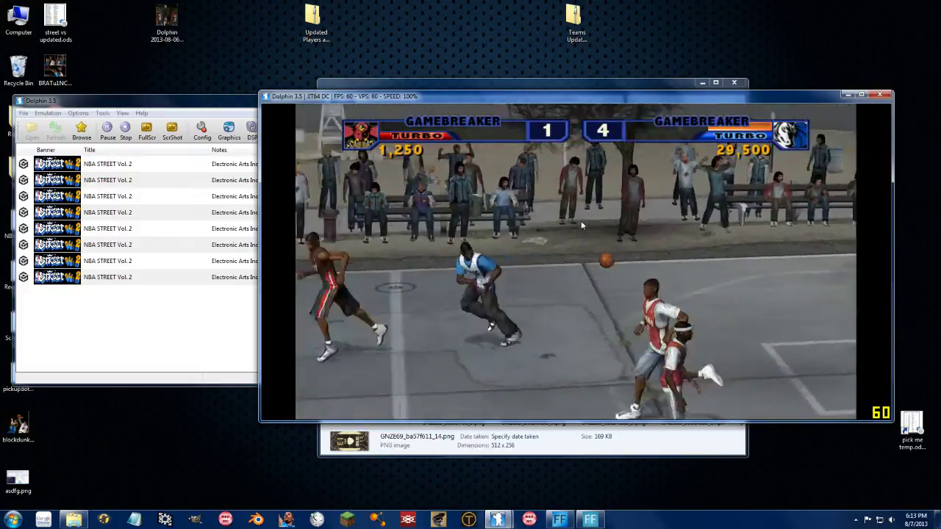
key("F1")
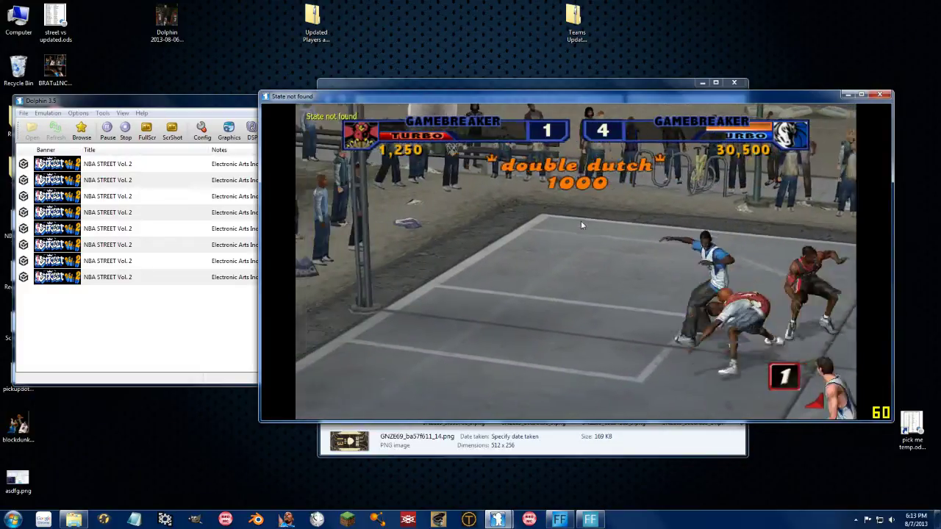
key("Return")
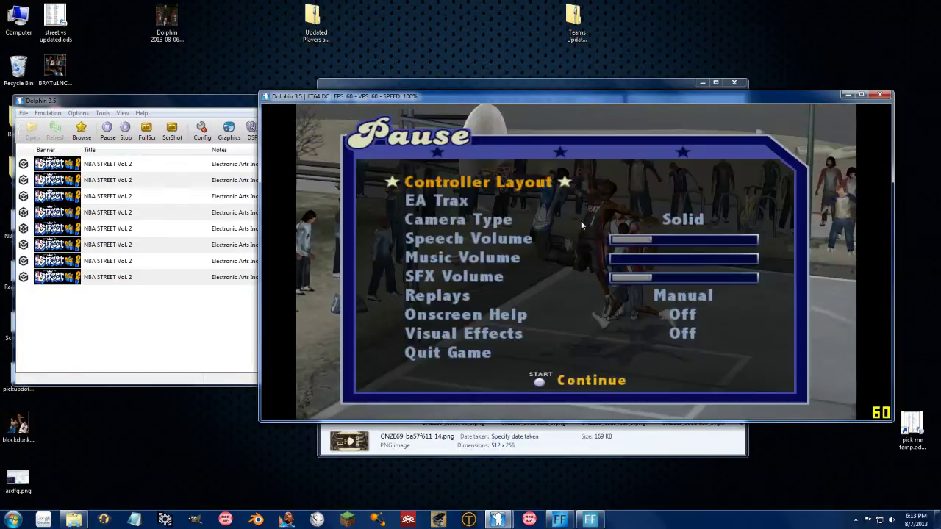
- Turn off Load Custom Textures in the advanced graphics settings, then resume the game briefly and pause it
left_click(229, 133)
left_click(213, 115)
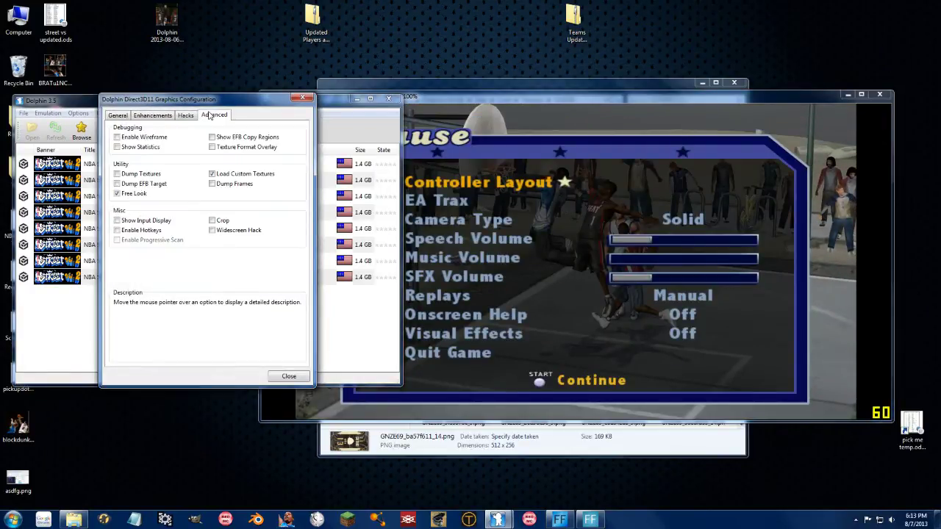
left_click(286, 375)
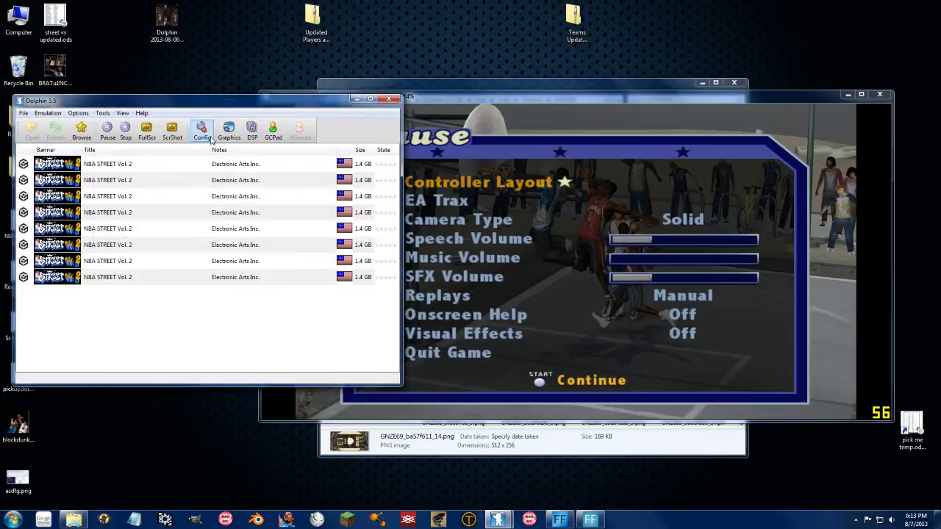
left_click(583, 95)
key("Return")
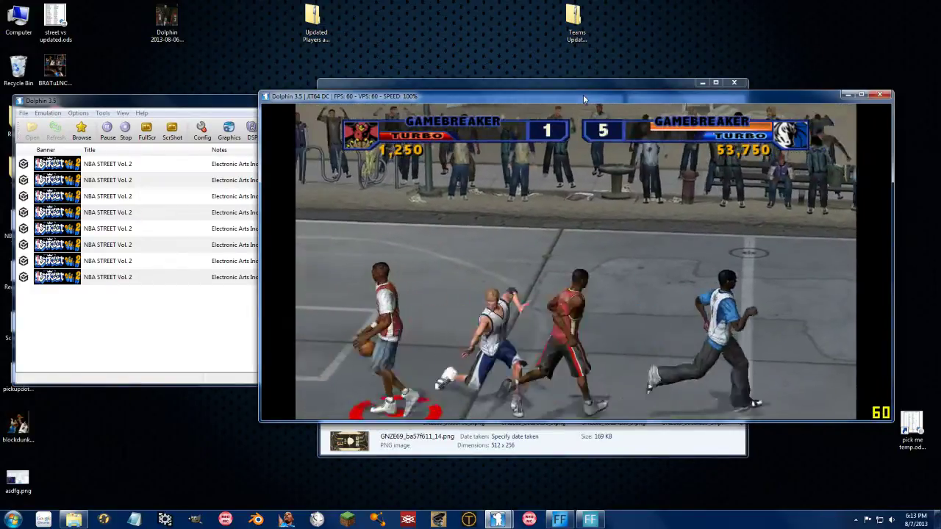
key("Return")
- Re-enable Load Custom Textures in the advanced graphics settings, resume the game to check the Dallas jersey, and pause it
left_click(202, 97)
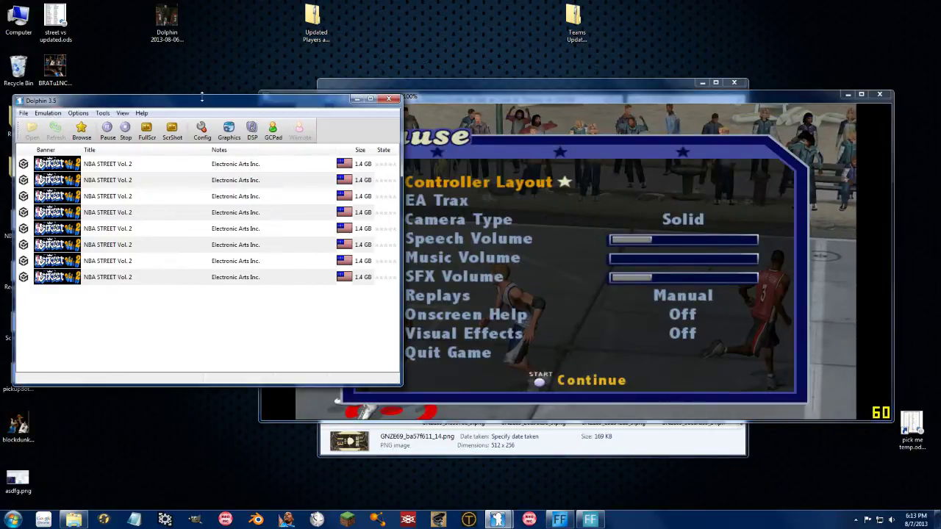
left_click(228, 131)
left_click(213, 115)
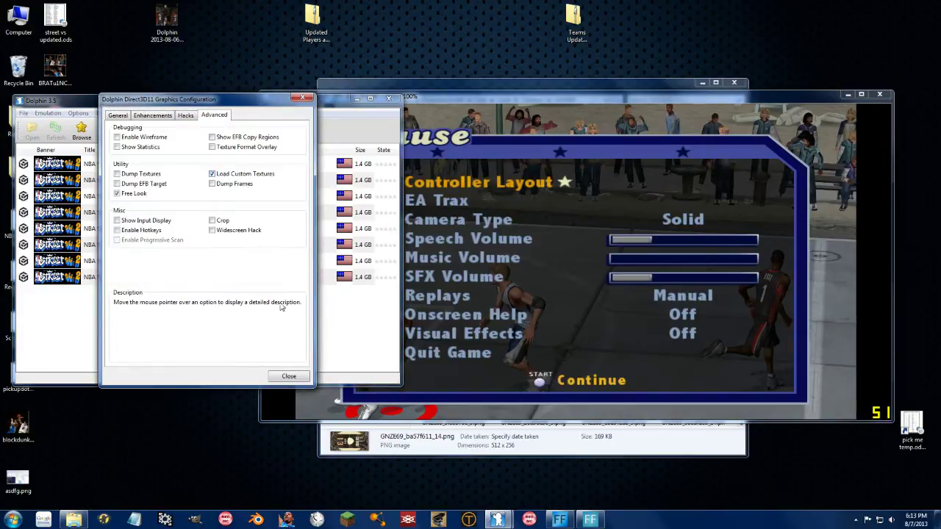
left_click(288, 377)
left_click(499, 93)
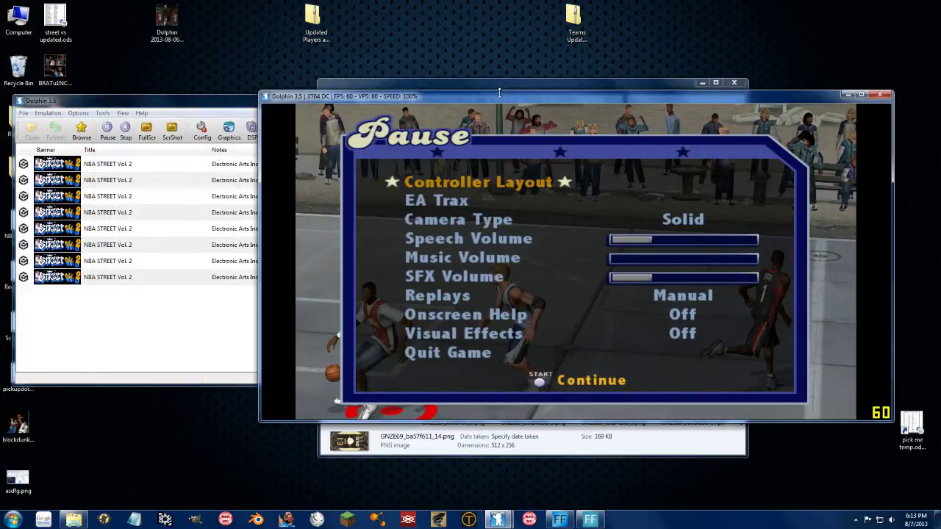
key("Return")
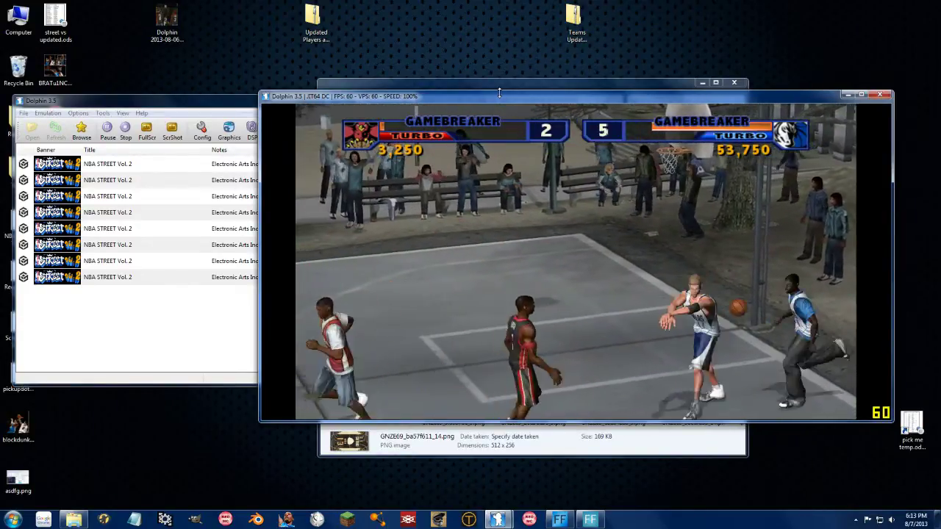
key("Return")
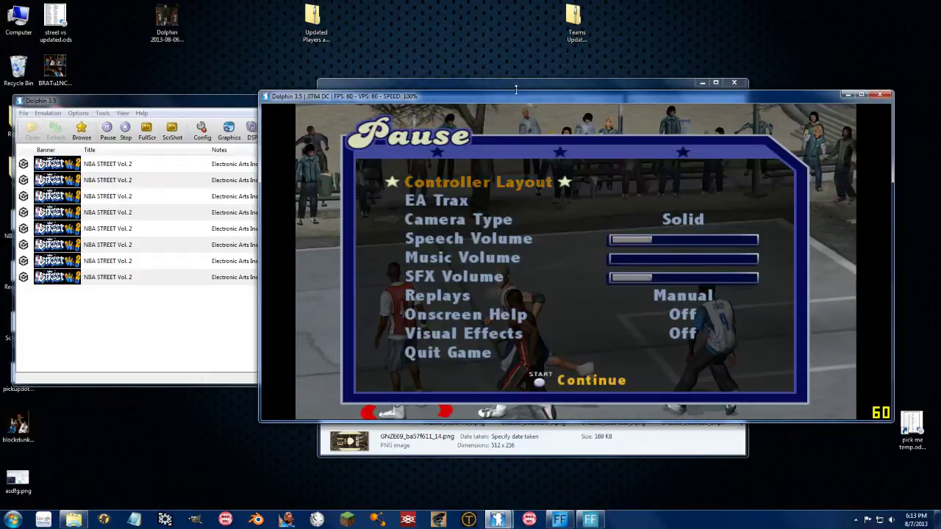
- Return to the GNZE69 texture folder and send GNZE69_ba57f611_14.png to a compressed zip file
left_click(513, 86)
right_click(460, 180)
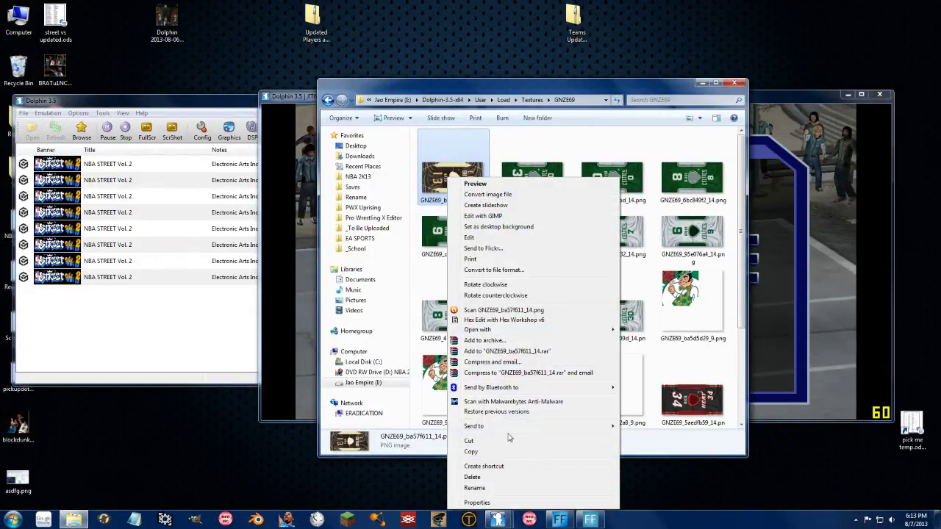
mouse_move(519, 427)
left_click(651, 427)
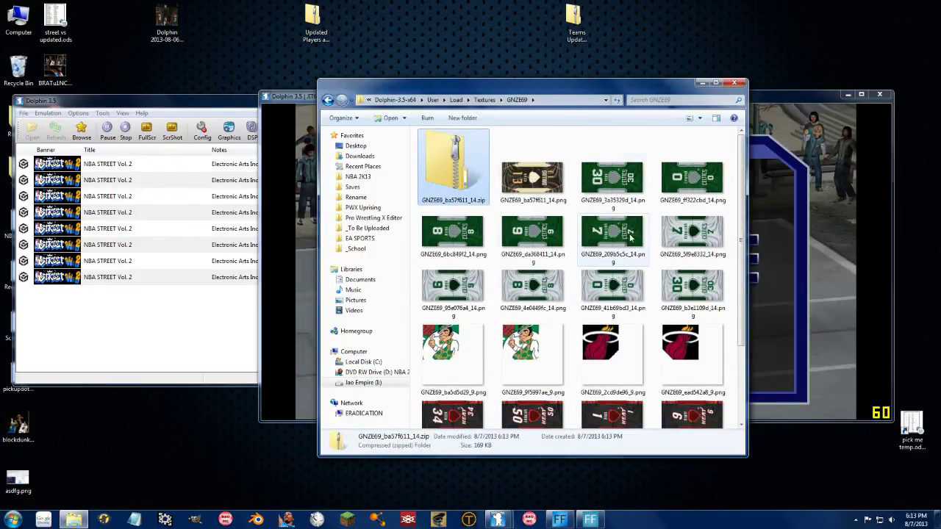
- Delete GNZE69_ba57f611_14.zip from the texture folder and select the Dallas jersey PNG
key("Delete")
key("Return")
left_click(453, 163)
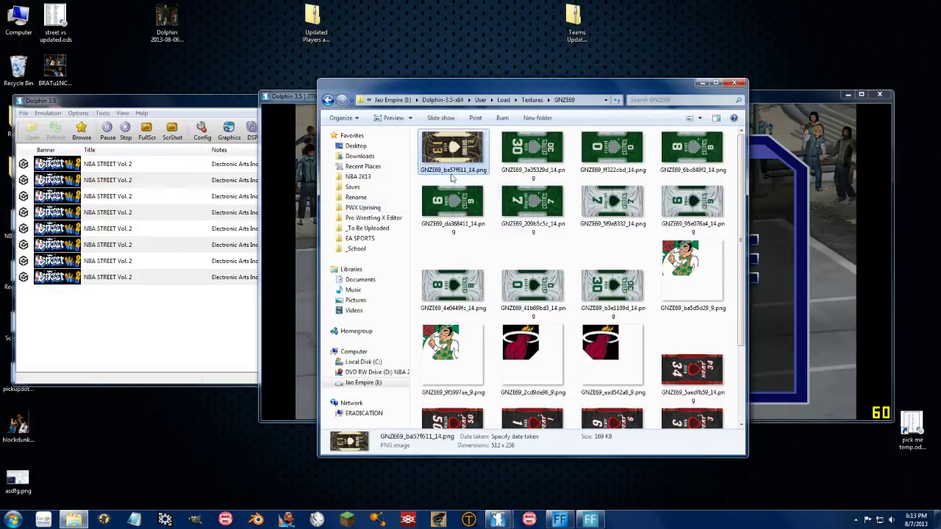